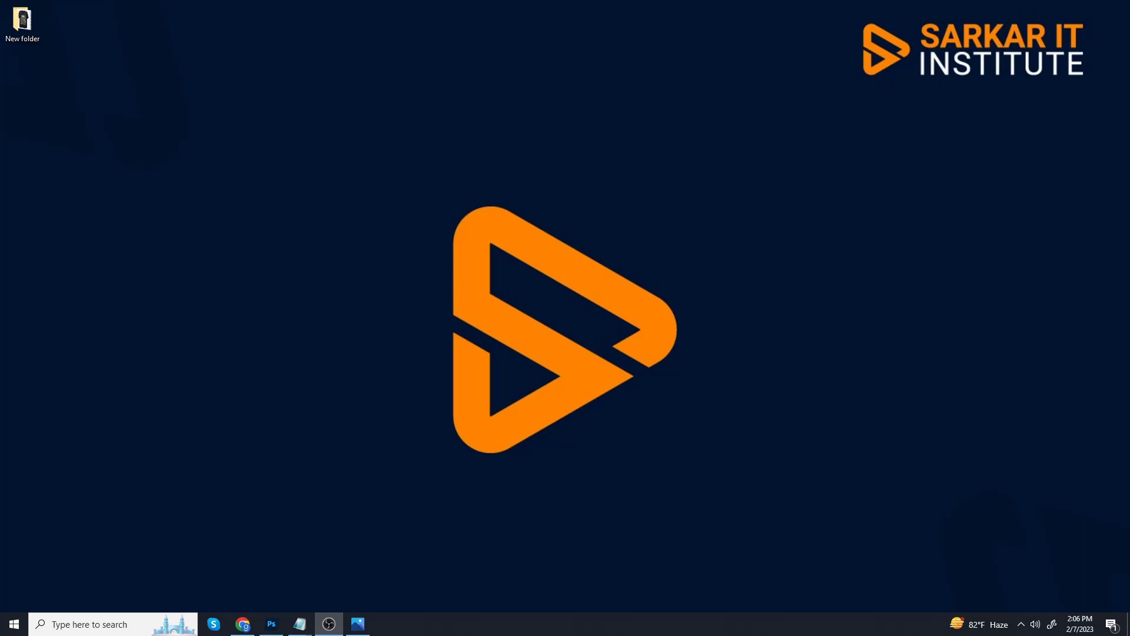
Step: From the My Store dashboard in Chrome, start a new graphic product to get the blank Add graphic form
{"action": "left_click", "coordinate": [243, 624]}
{"action": "mouse_move", "coordinate": [609, 195]}
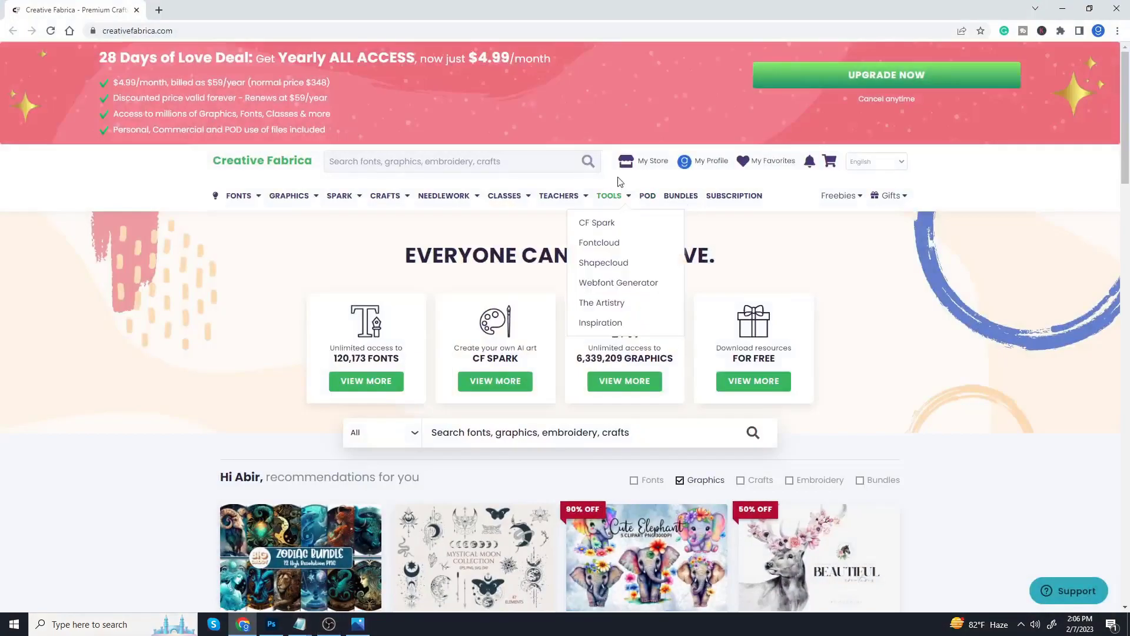
{"action": "left_click", "coordinate": [645, 210]}
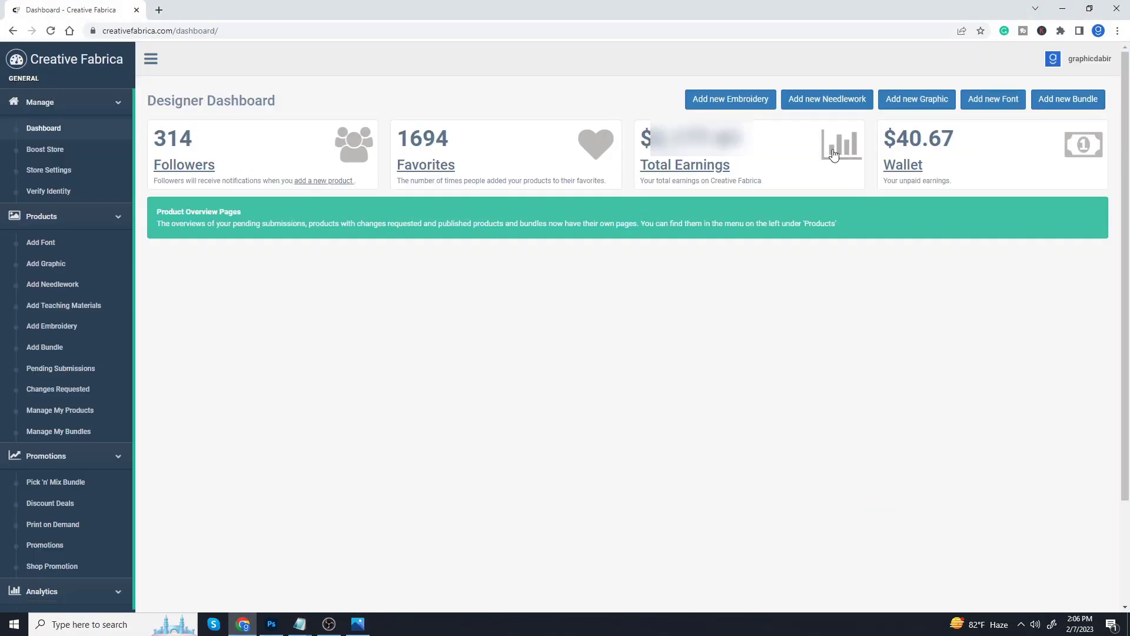
{"action": "left_click", "coordinate": [925, 106]}
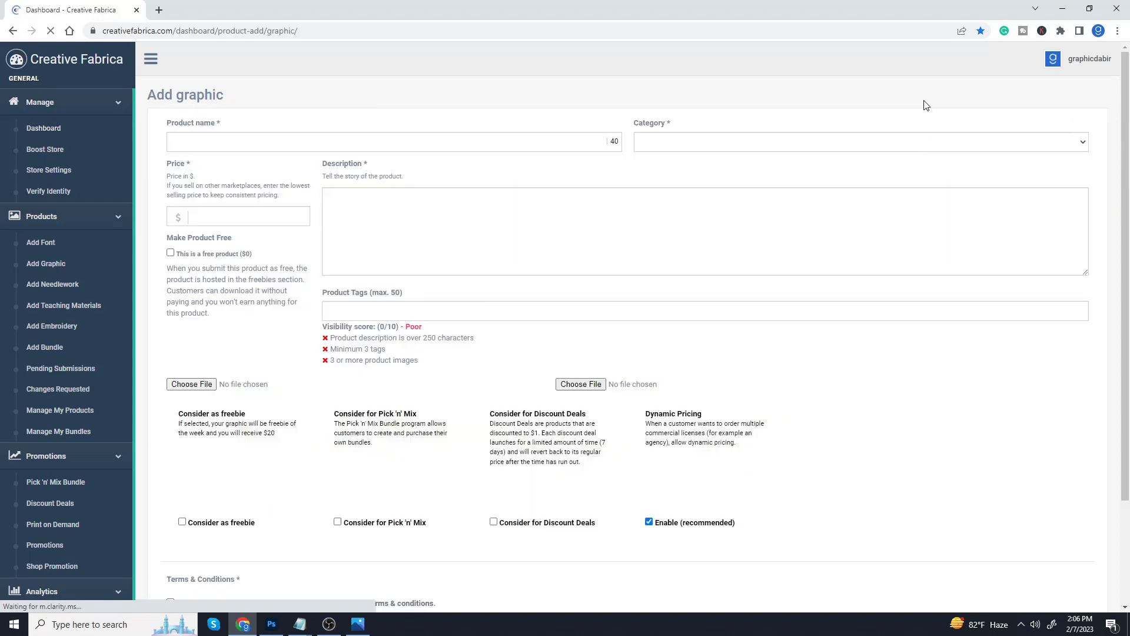
{"action": "scroll", "coordinate": [286, 415], "scroll_direction": "down", "scroll_amount": 1}
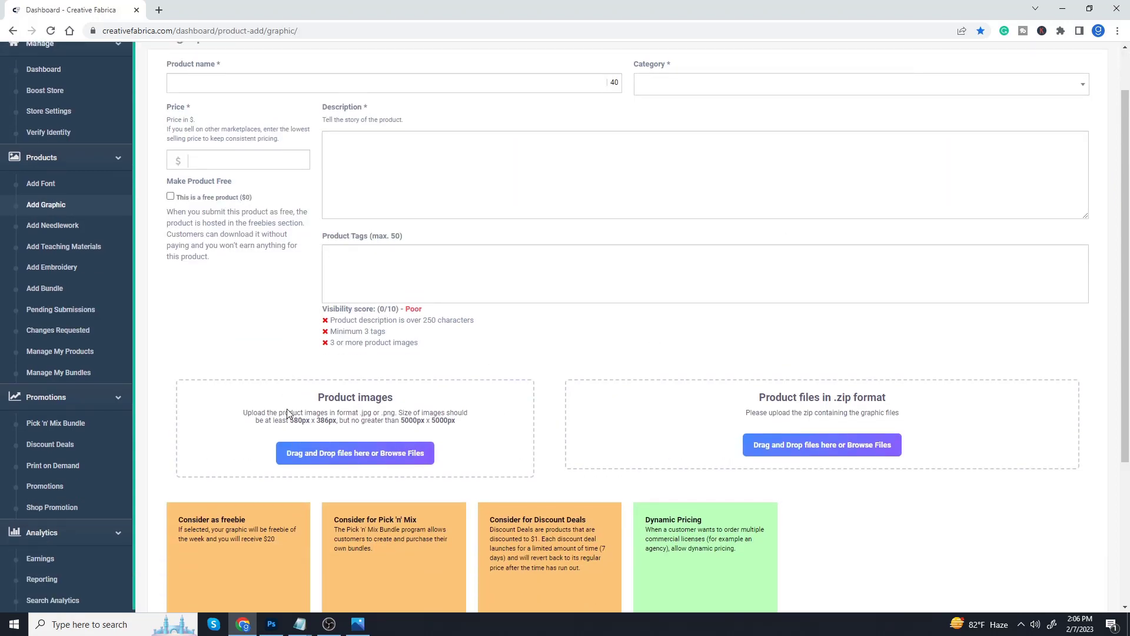
{"action": "scroll", "coordinate": [288, 412], "scroll_direction": "up", "scroll_amount": 1}
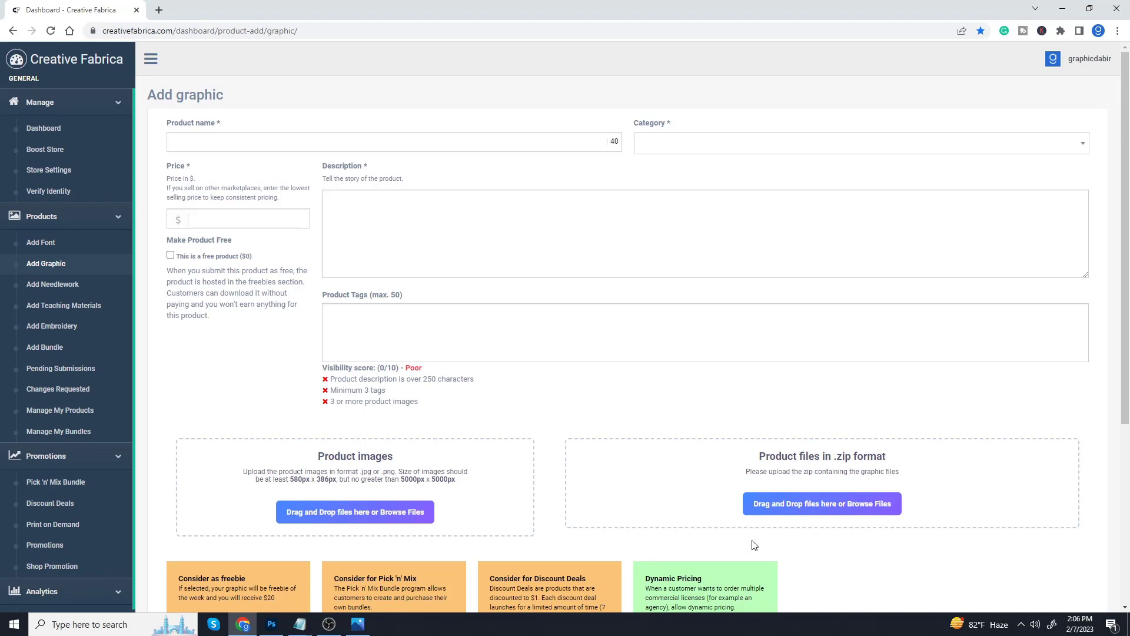
Step: Copy the prepared description from Notepad into the graphic's Description box
{"action": "left_click", "coordinate": [300, 624]}
{"action": "right_click", "coordinate": [170, 184]}
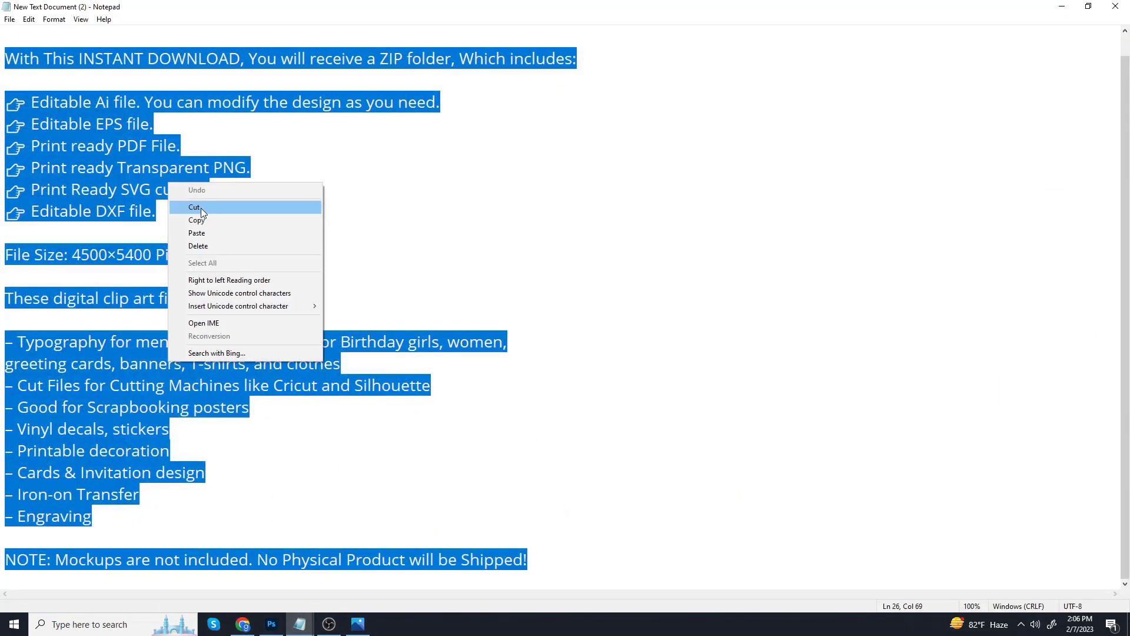
{"action": "left_click", "coordinate": [207, 216]}
{"action": "left_click", "coordinate": [1061, 7]}
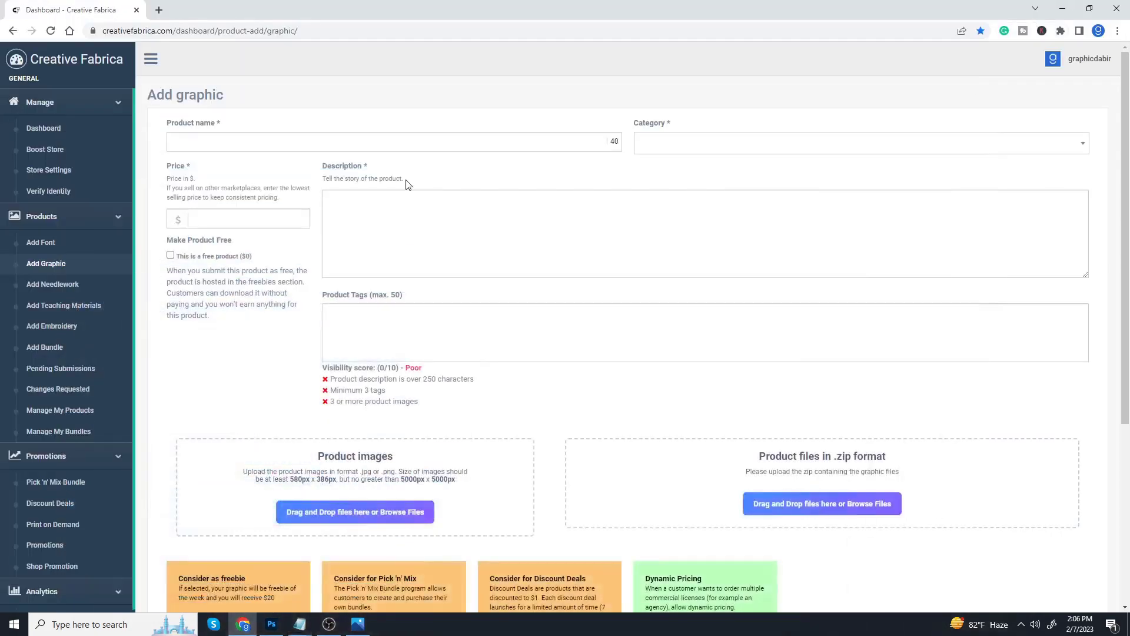
{"action": "left_click", "coordinate": [408, 203]}
{"action": "key", "text": "ctrl+v"}
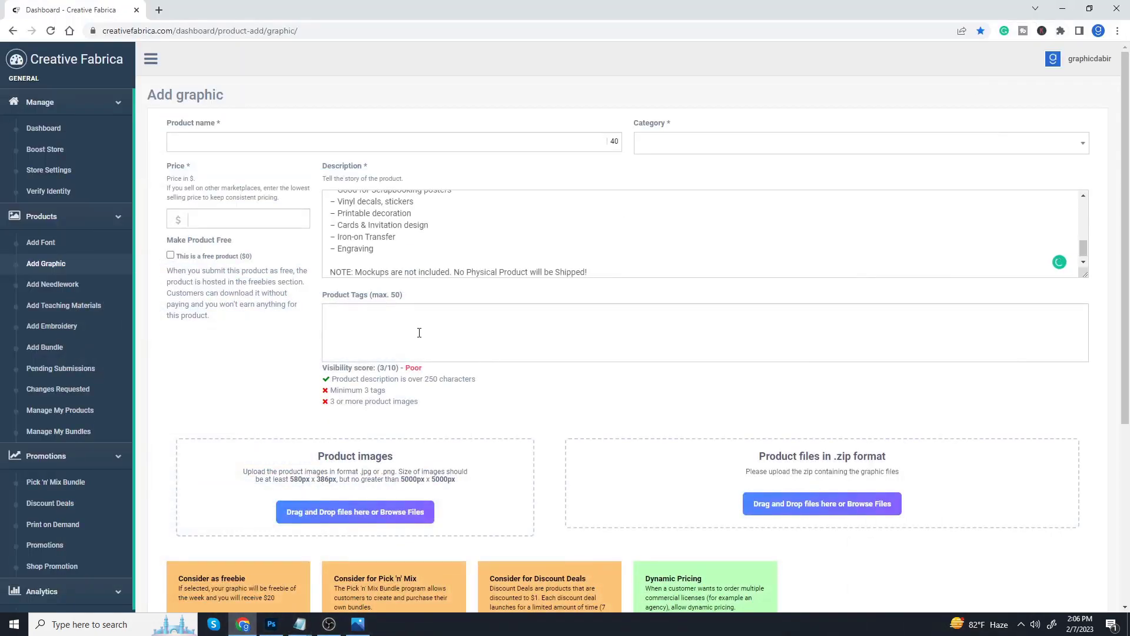
Step: Copy the Father's Day tag list from Notepad into Product Tags
{"action": "mouse_move", "coordinate": [299, 624]}
{"action": "left_click", "coordinate": [365, 559]}
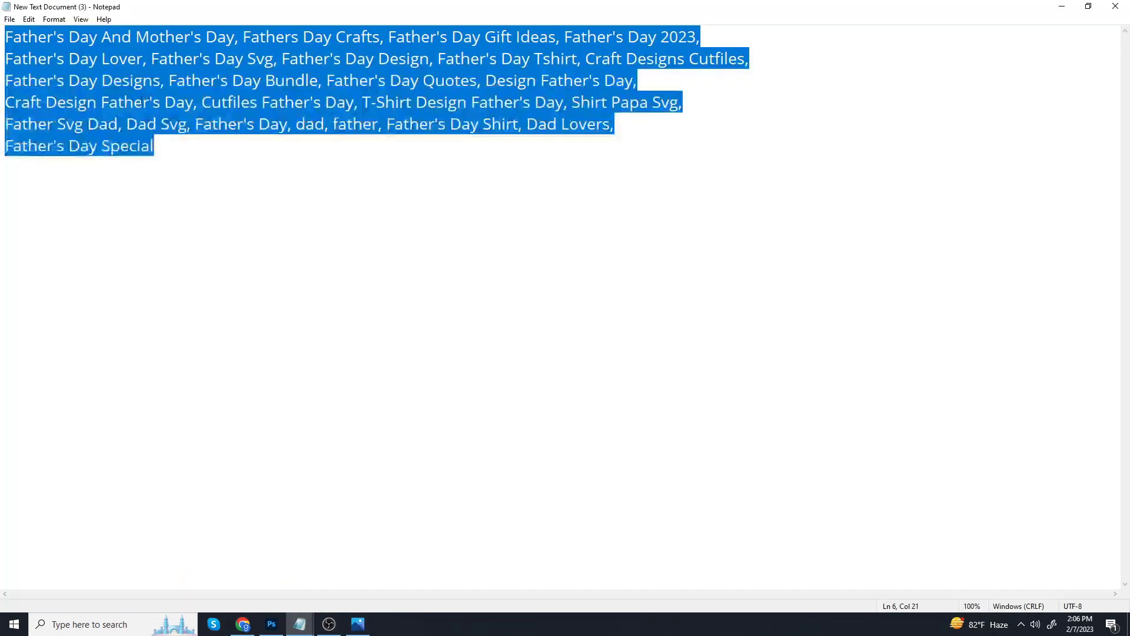
{"action": "right_click", "coordinate": [134, 86]}
{"action": "left_click", "coordinate": [159, 118]}
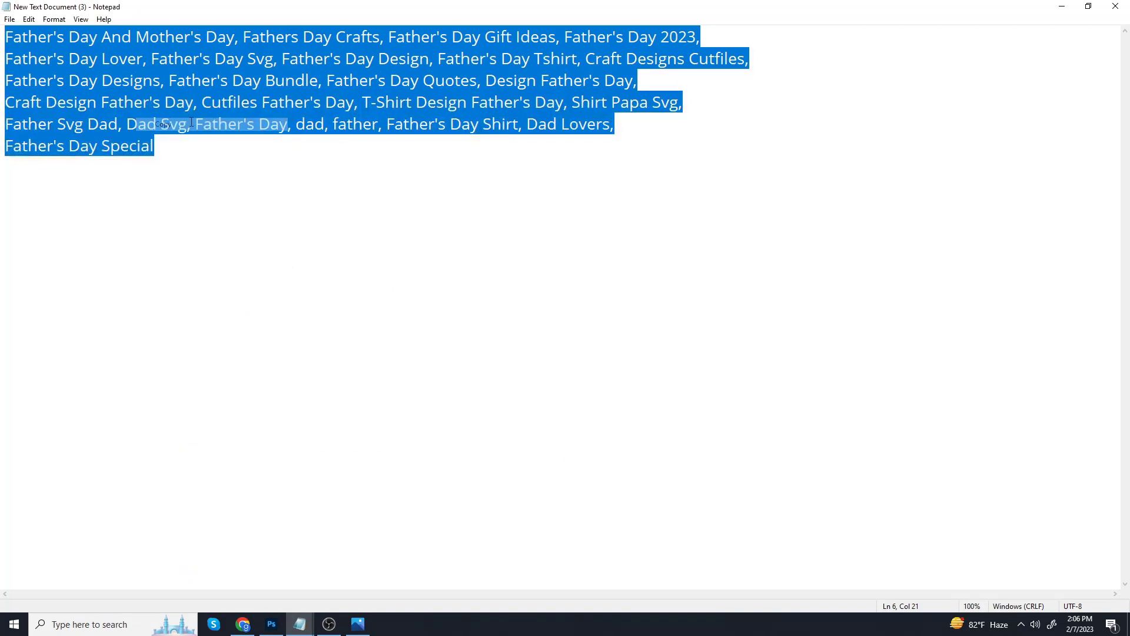
{"action": "left_click", "coordinate": [1065, 7]}
{"action": "left_click", "coordinate": [510, 321]}
{"action": "key", "text": "ctrl+v"}
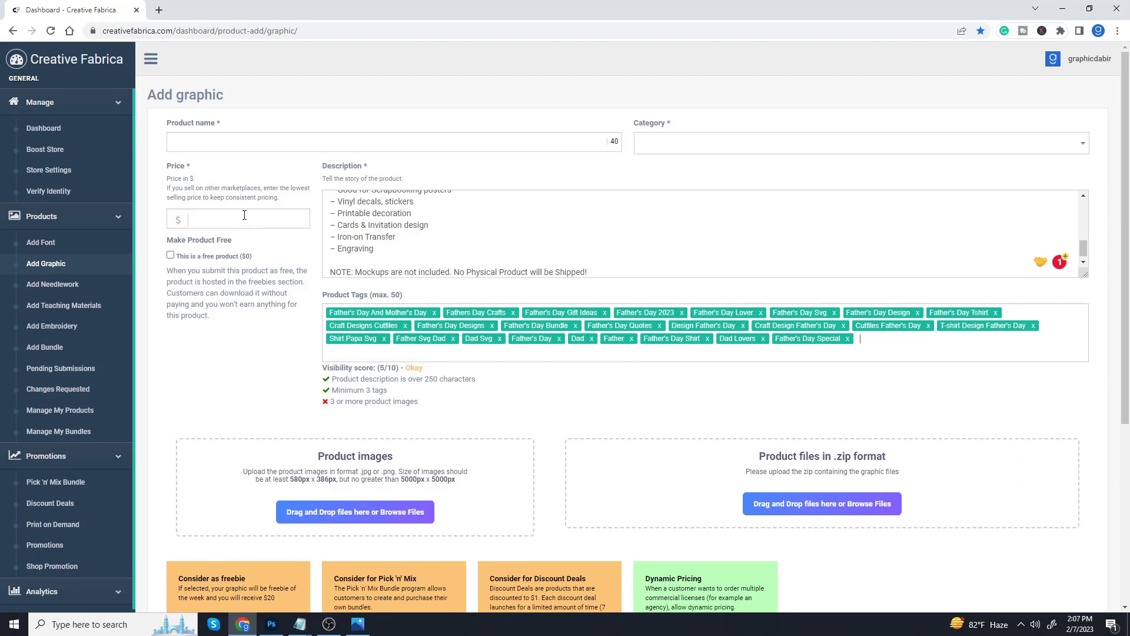
Step: Enter a price of 1.99 and choose T-shirt Designs as the category
{"action": "type", "text": "1.99"}
{"action": "left_click", "coordinate": [785, 142]}
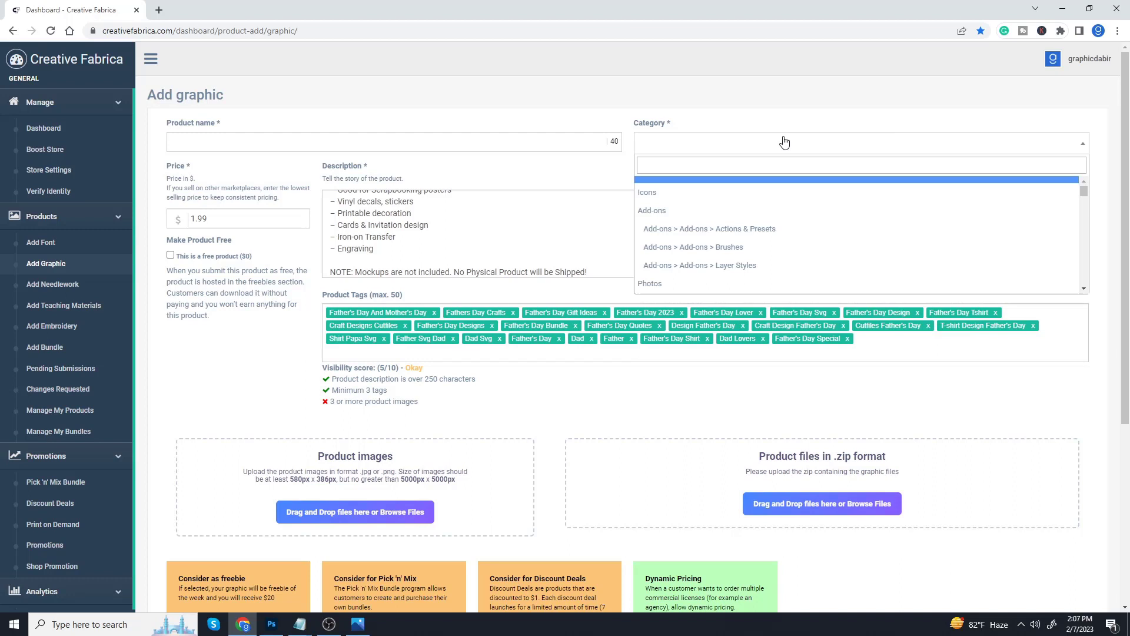
{"action": "type", "text": "t-sh"}
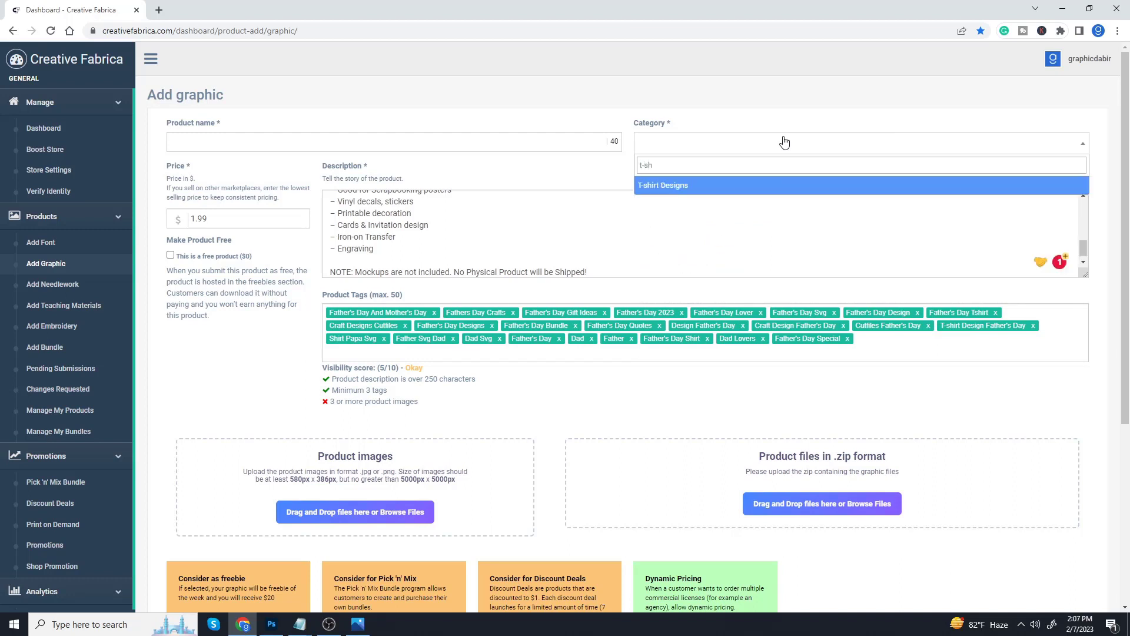
{"action": "left_click", "coordinate": [686, 186]}
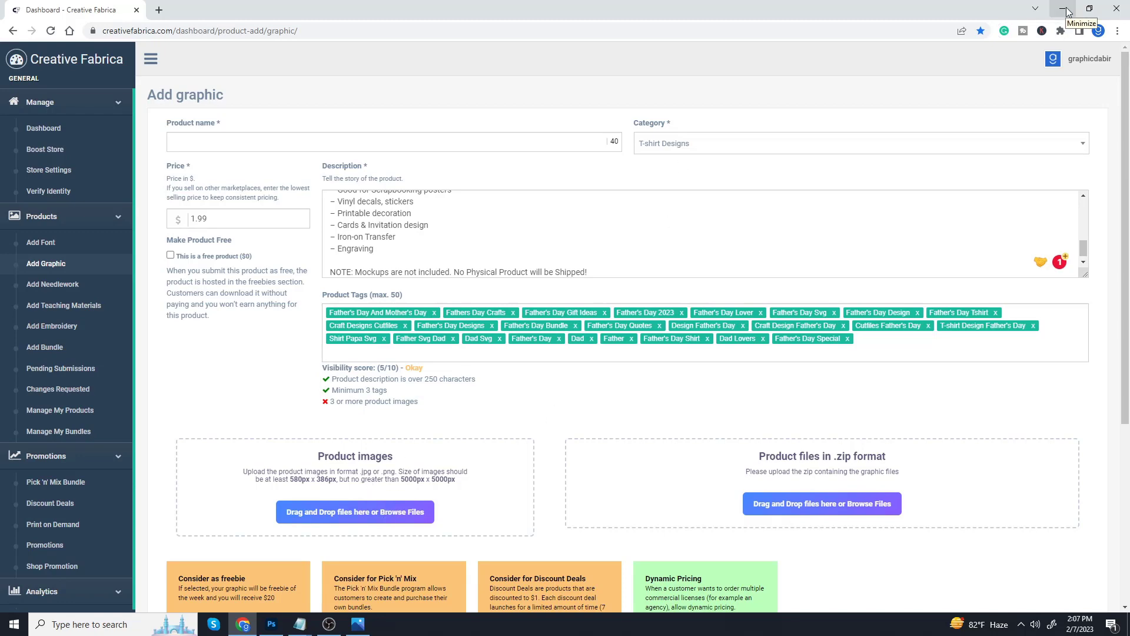
Step: Drag the 11.jpg T-shirt mockup from the product folder into Product images
{"action": "left_click", "coordinate": [1068, 11]}
{"action": "double_click", "coordinate": [20, 21]}
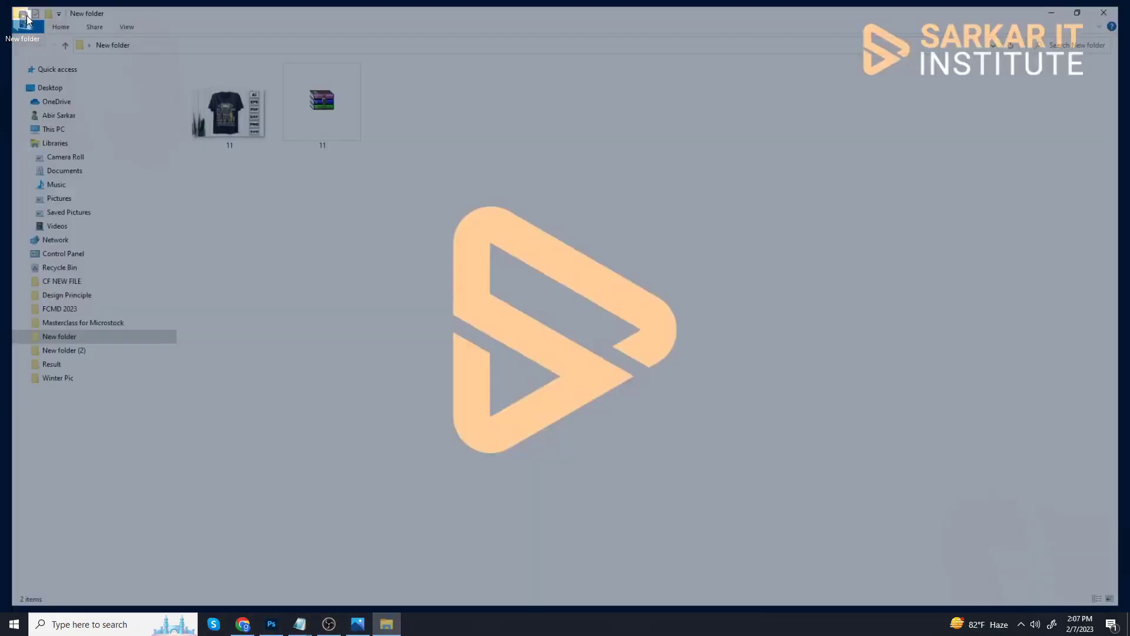
{"action": "mouse_move", "coordinate": [215, 141]}
{"action": "left_mouse_down"}
{"action": "mouse_move", "coordinate": [292, 543]}
{"action": "mouse_move", "coordinate": [348, 478]}
{"action": "left_mouse_up"}
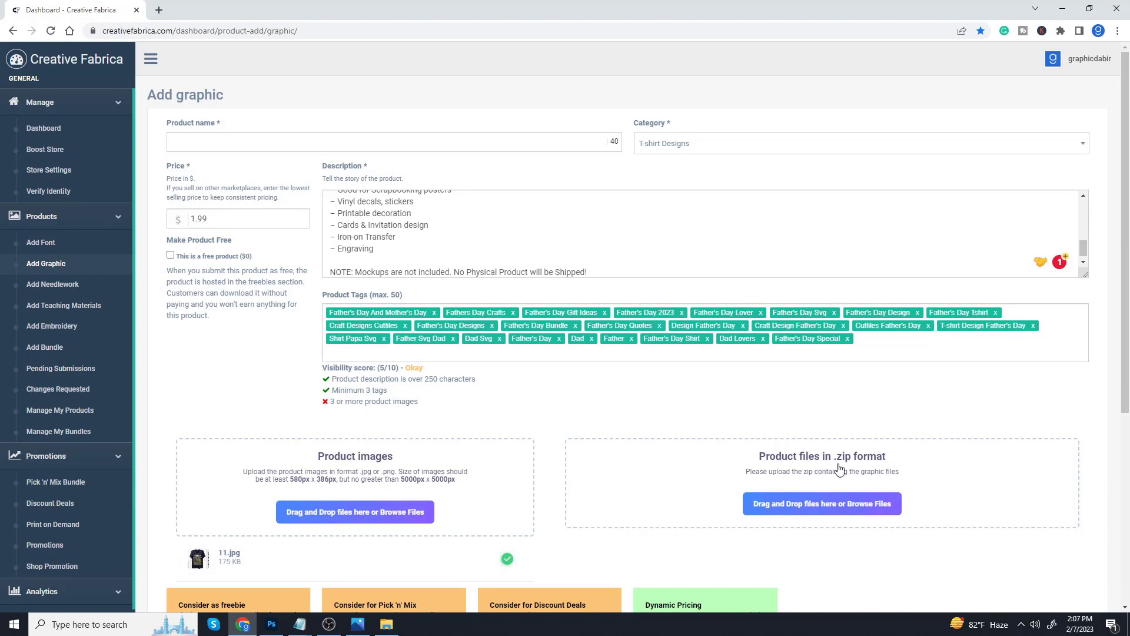
Step: Upload the 11 zip file by dragging it onto the zip drop zone
{"action": "left_click", "coordinate": [851, 509]}
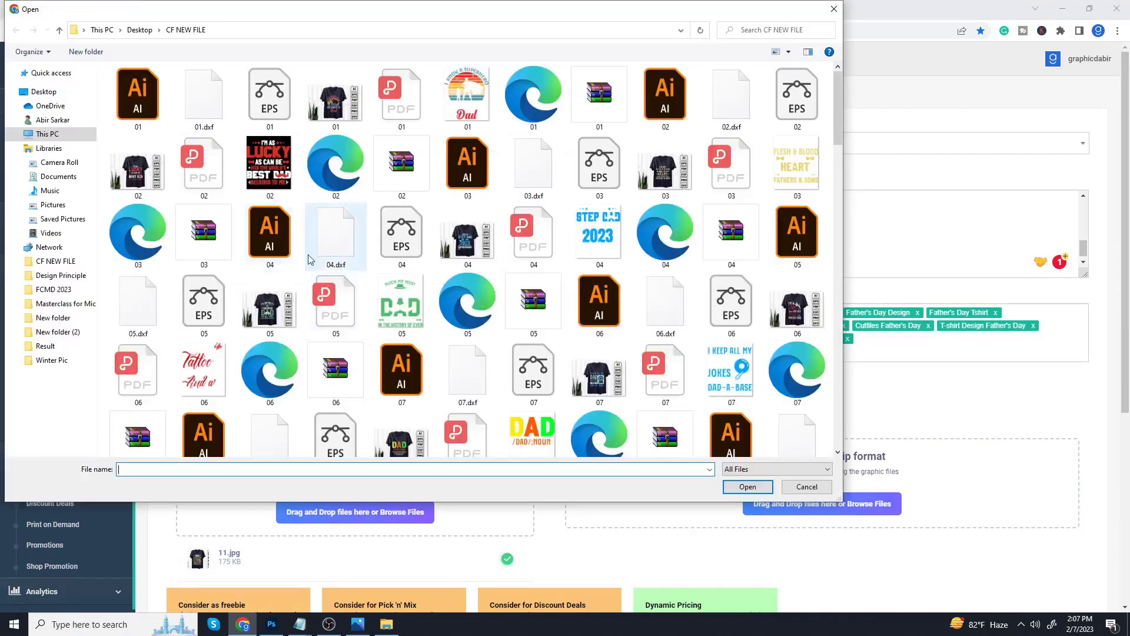
{"action": "left_click", "coordinate": [833, 9]}
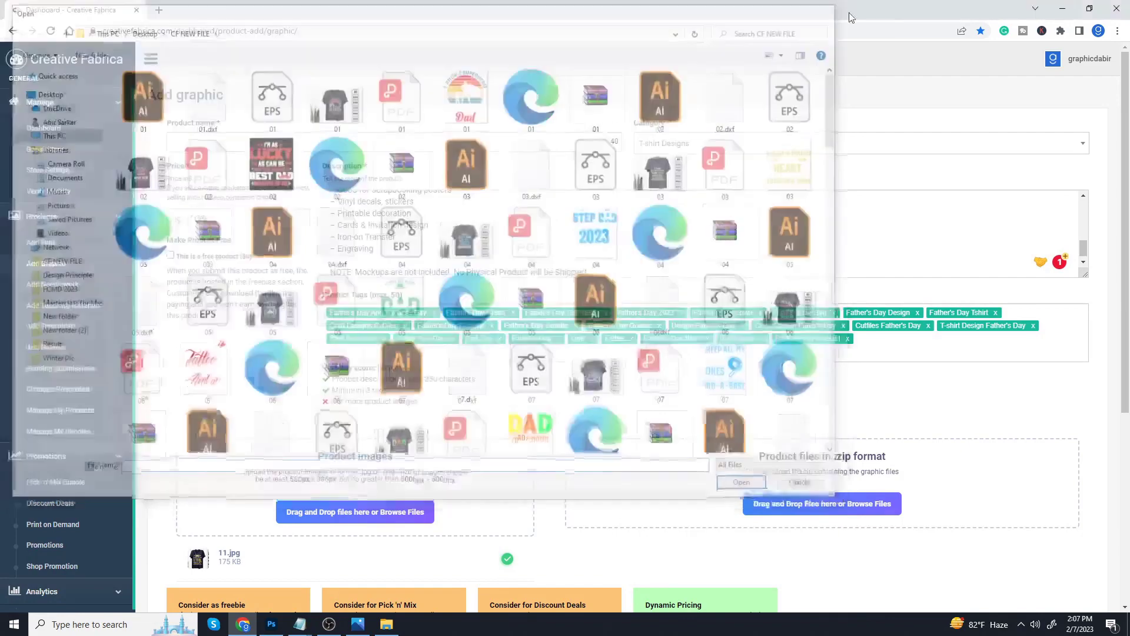
{"action": "left_click", "coordinate": [1062, 8]}
{"action": "left_click_drag", "start_coordinate": [320, 117], "coordinate": [716, 522]}
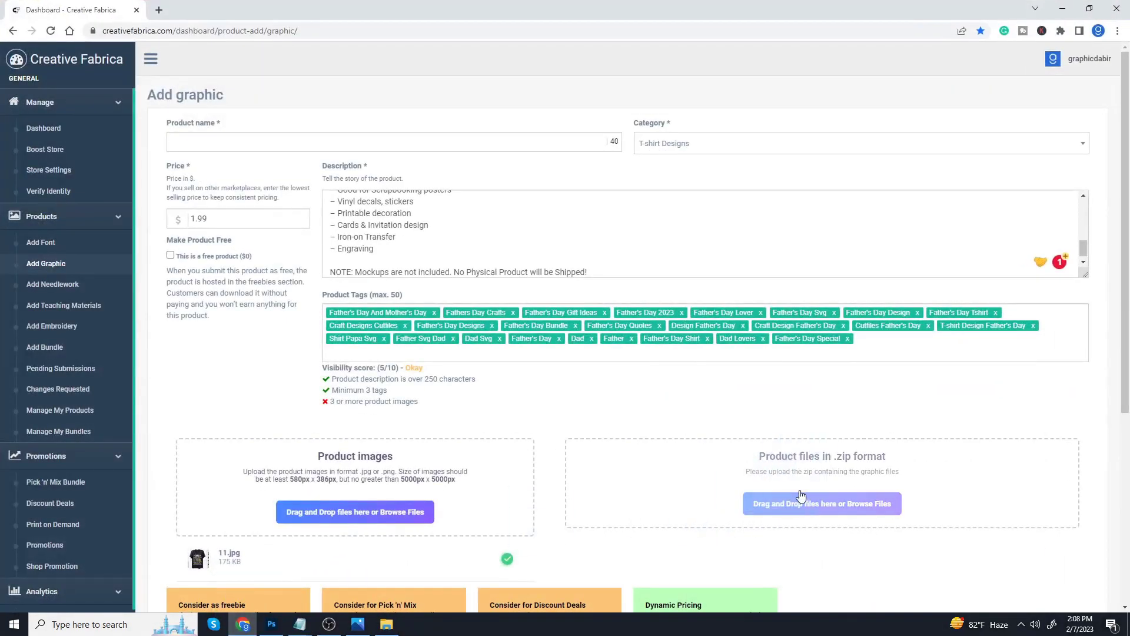
{"action": "scroll", "coordinate": [549, 404], "scroll_direction": "down", "scroll_amount": 3}
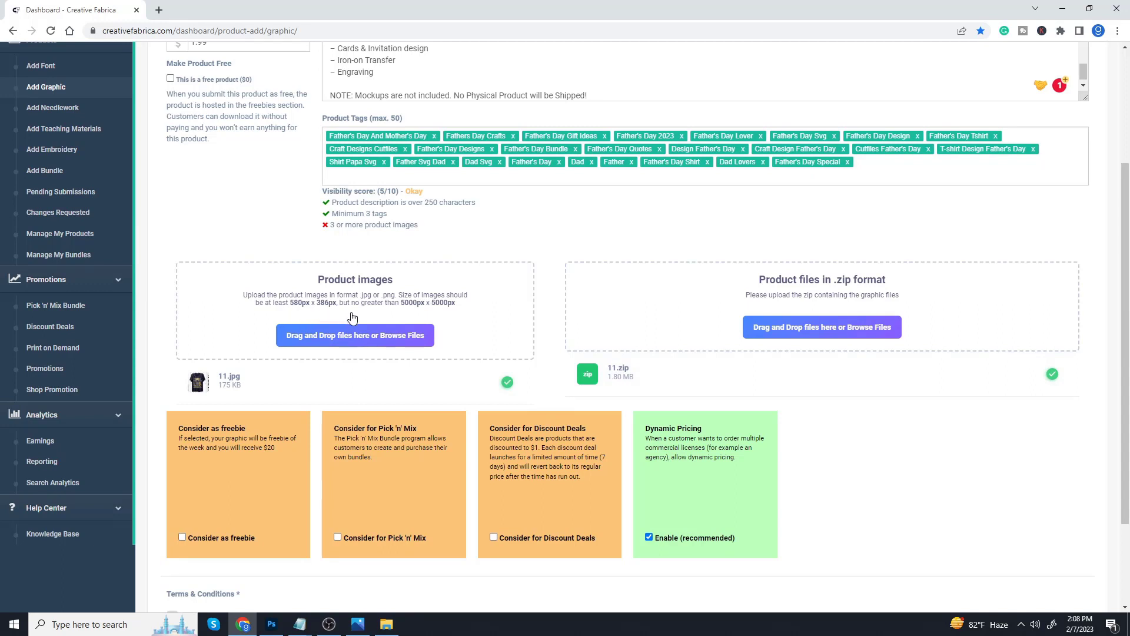
{"action": "scroll", "coordinate": [183, 474], "scroll_direction": "down", "scroll_amount": 2}
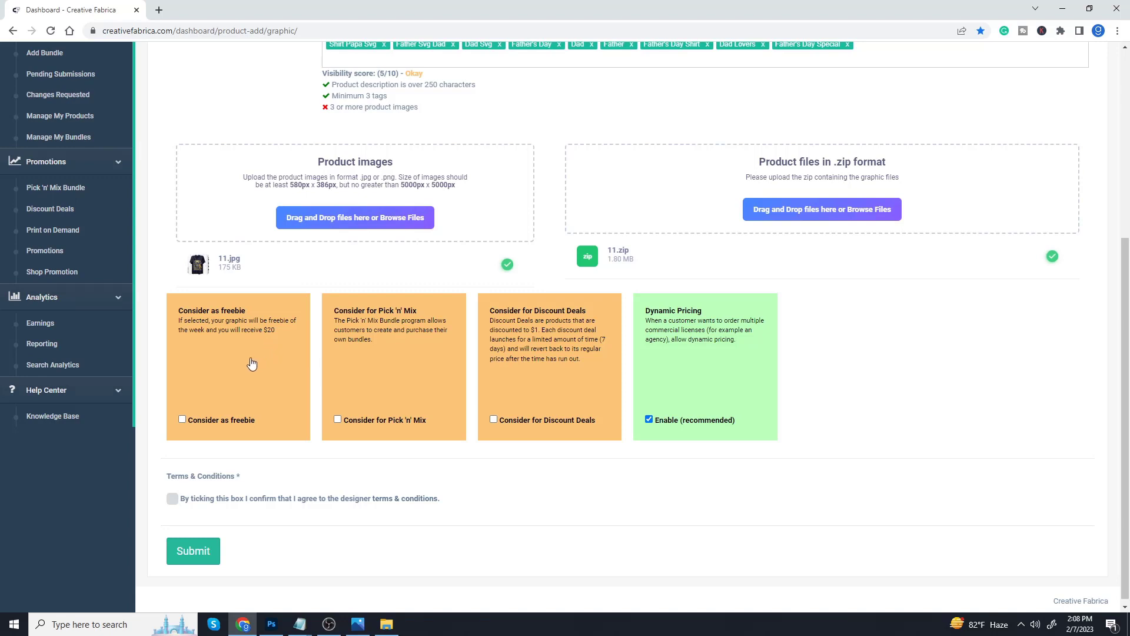
Step: Tick Consider as freebie, Consider for Pick 'n' Mix and Consider for Discount Deals
{"action": "left_click", "coordinate": [250, 361]}
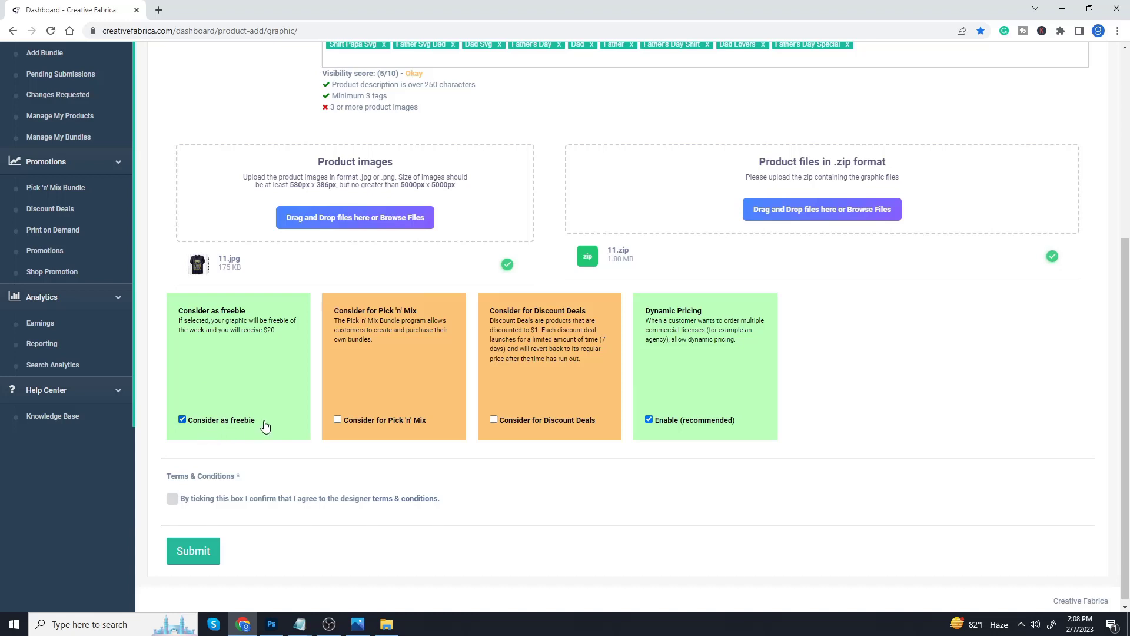
{"action": "left_click", "coordinate": [401, 368]}
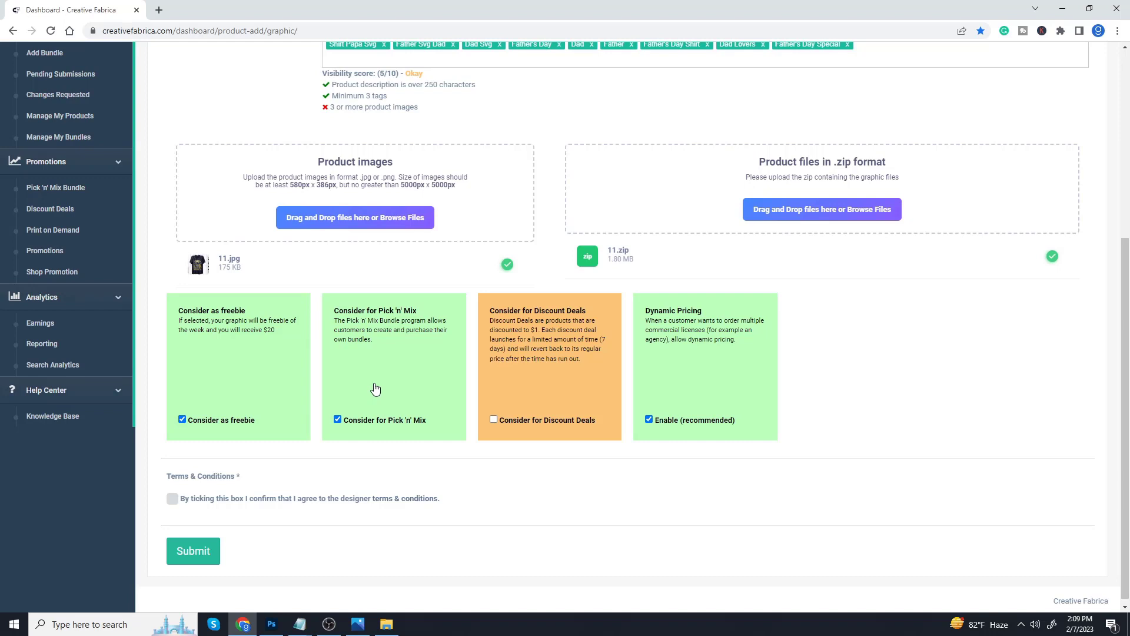
{"action": "left_click", "coordinate": [562, 386]}
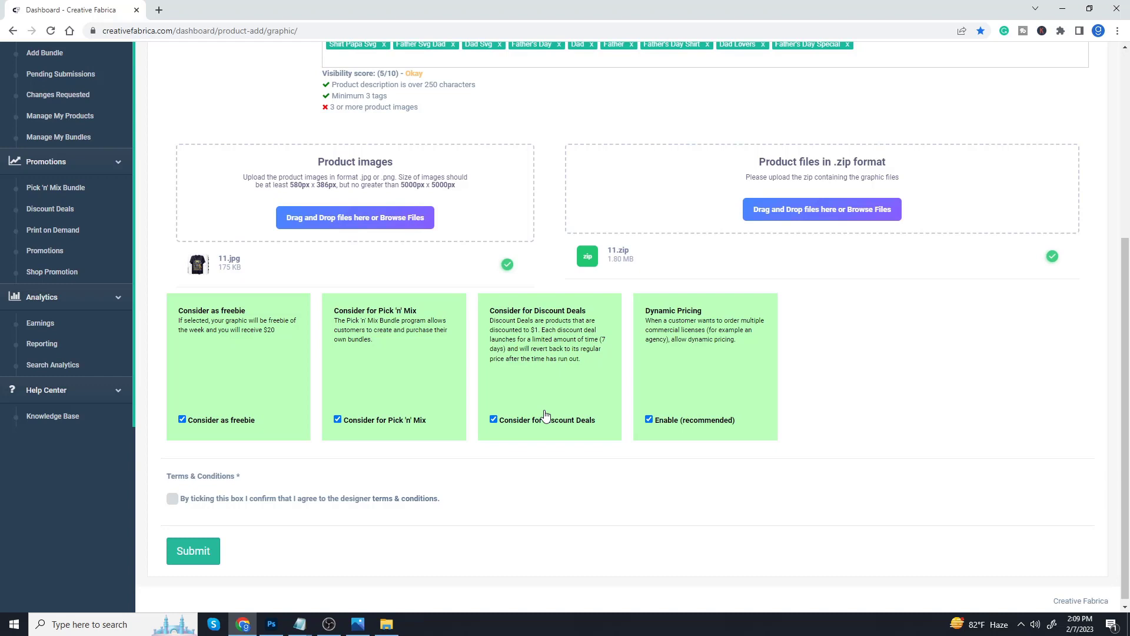
Step: Accept the designer Terms & Conditions, preview 11.jpg in Photos, and return to the form
{"action": "scroll", "coordinate": [494, 431], "scroll_direction": "down", "scroll_amount": 1}
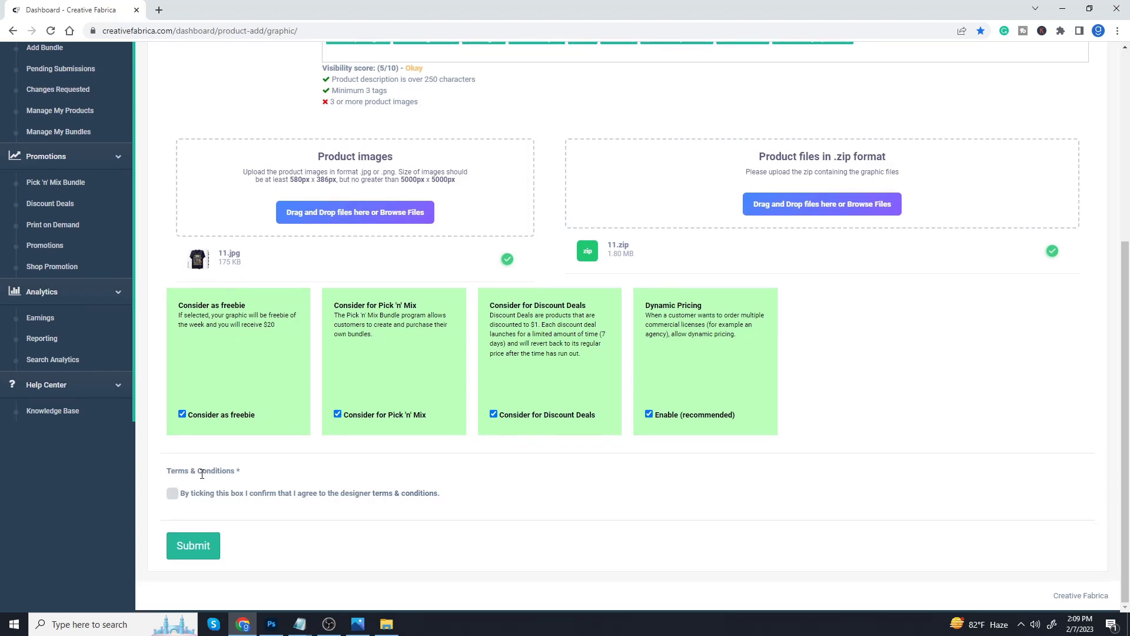
{"action": "left_click", "coordinate": [171, 495]}
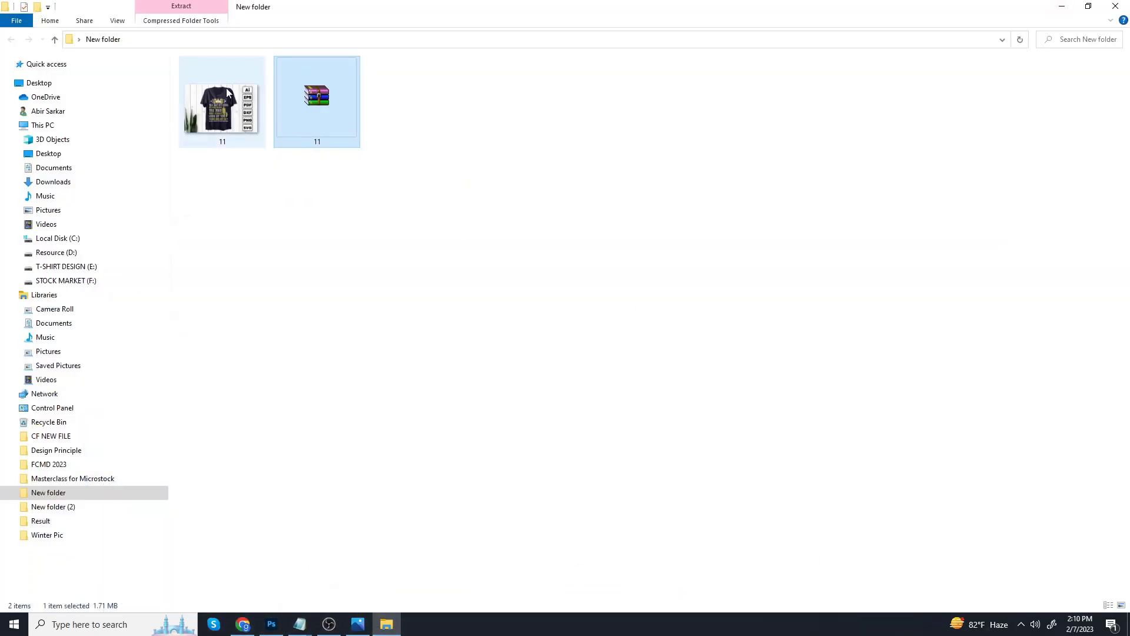
{"action": "double_click", "coordinate": [226, 88]}
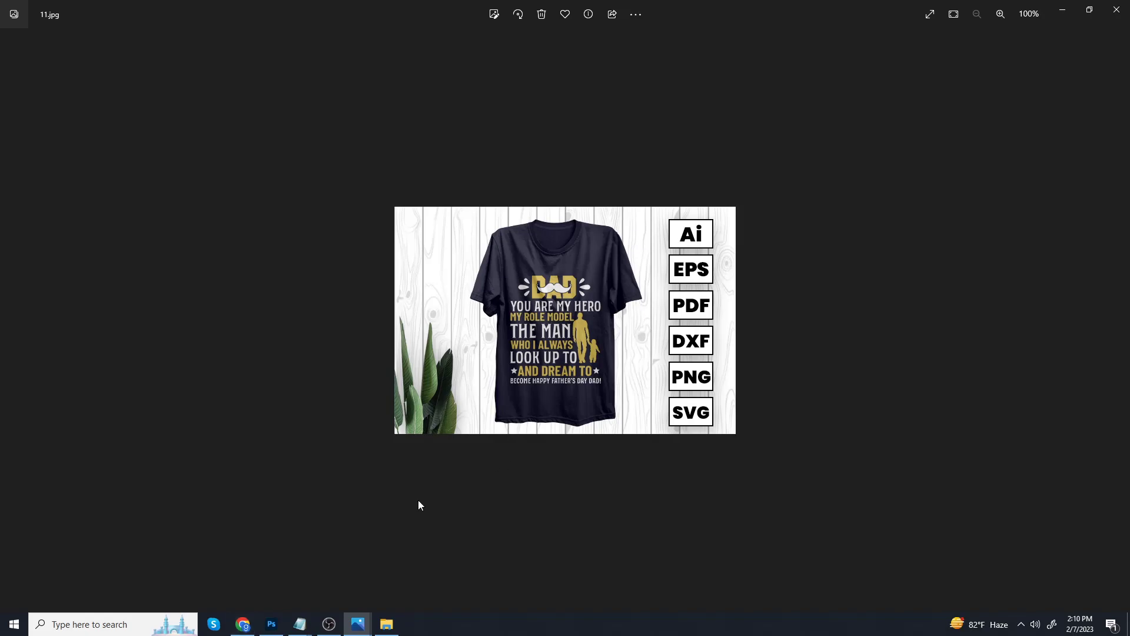
{"action": "left_click", "coordinate": [242, 624]}
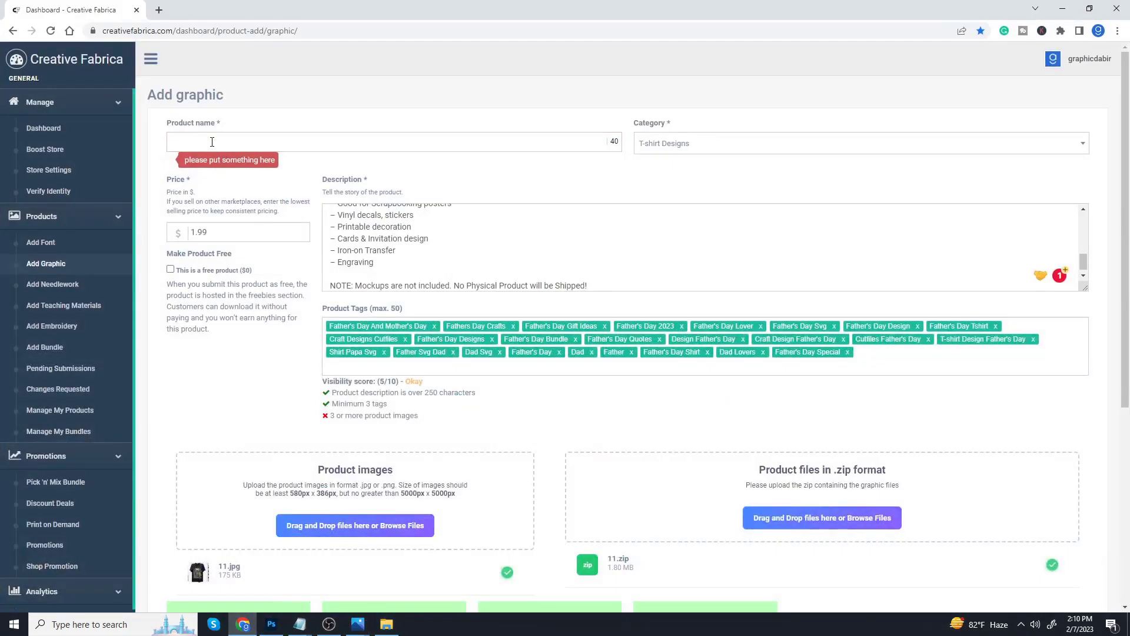
Step: Name the product 'Dad you are my hero' and add a 'Dad You Are My Hero' tag
{"action": "type", "text": "Dad "}
{"action": "type", "text": "you are my "}
{"action": "type", "text": "hero"}
{"action": "left_click_drag", "start_coordinate": [252, 142], "coordinate": [176, 137]}
{"action": "left_click", "coordinate": [865, 400]}
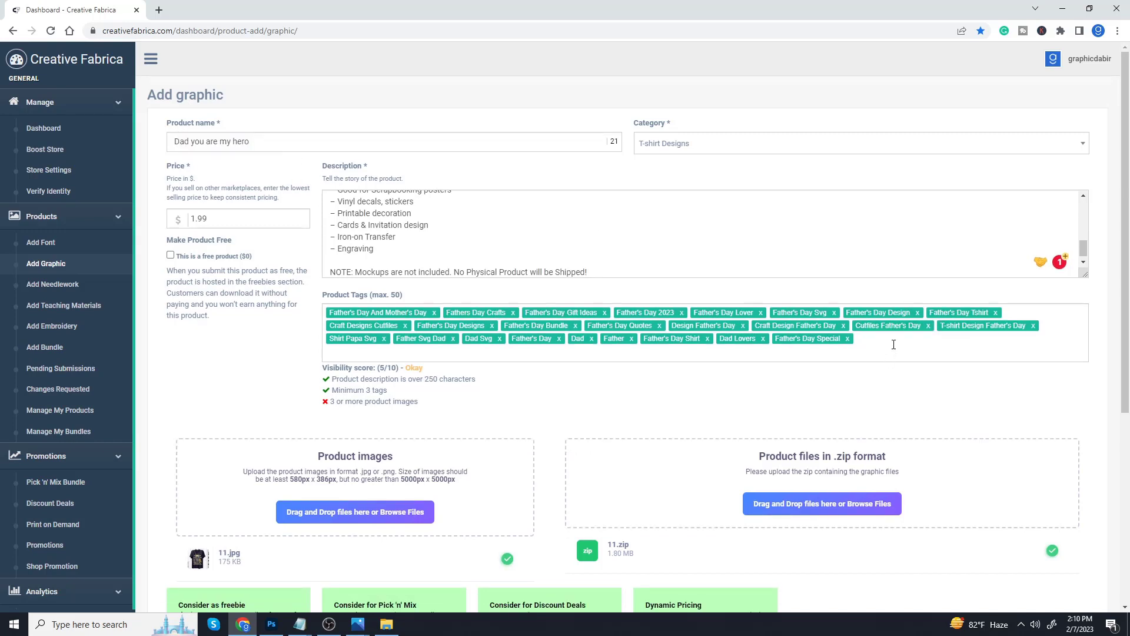
{"action": "key", "text": "ctrl+v"}
{"action": "key", "text": "Return"}
{"action": "scroll", "coordinate": [428, 359], "scroll_direction": "down", "scroll_amount": 4}
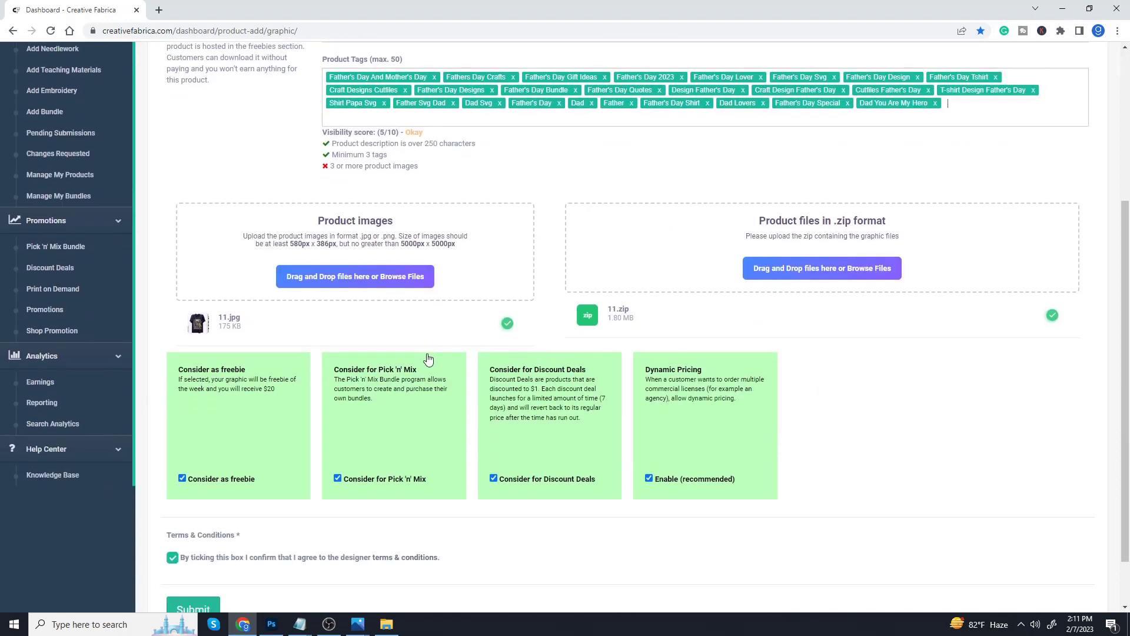
{"action": "scroll", "coordinate": [428, 359], "scroll_direction": "down", "scroll_amount": 1}
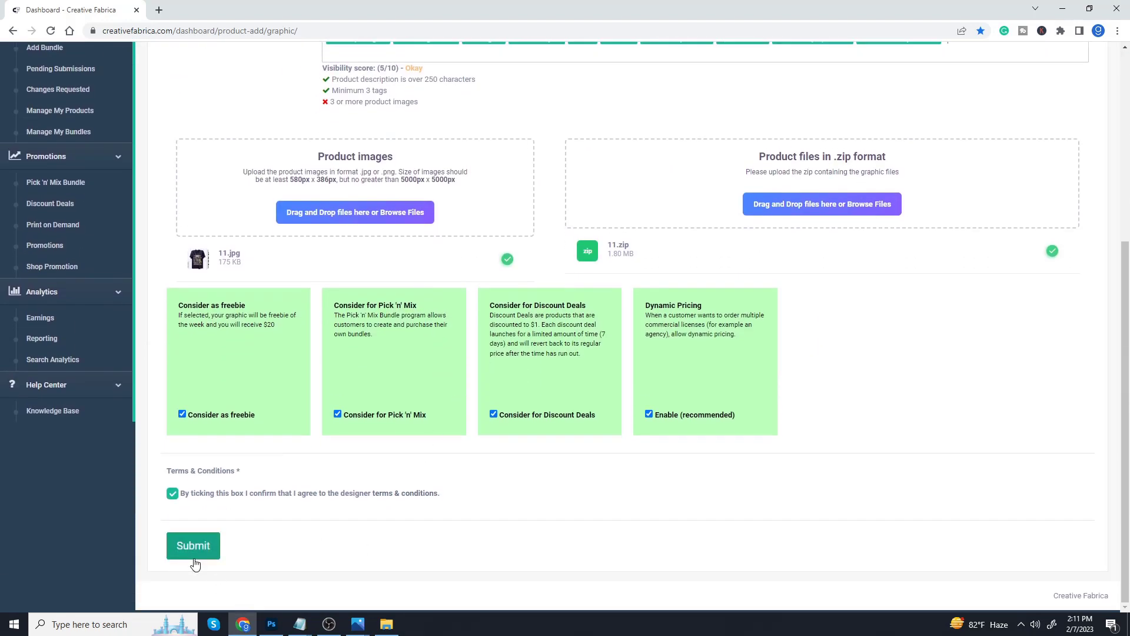
Step: Submit the graphic for review, then open the Creative Fabrica home page in a new tab
{"action": "left_click", "coordinate": [195, 545]}
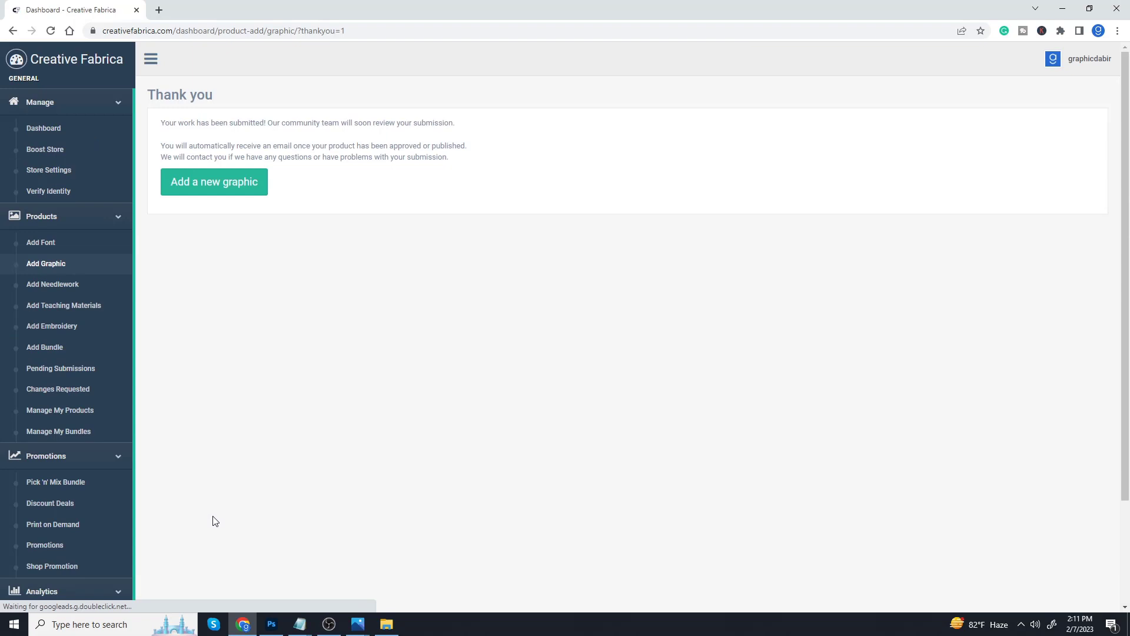
{"action": "left_click", "coordinate": [87, 63]}
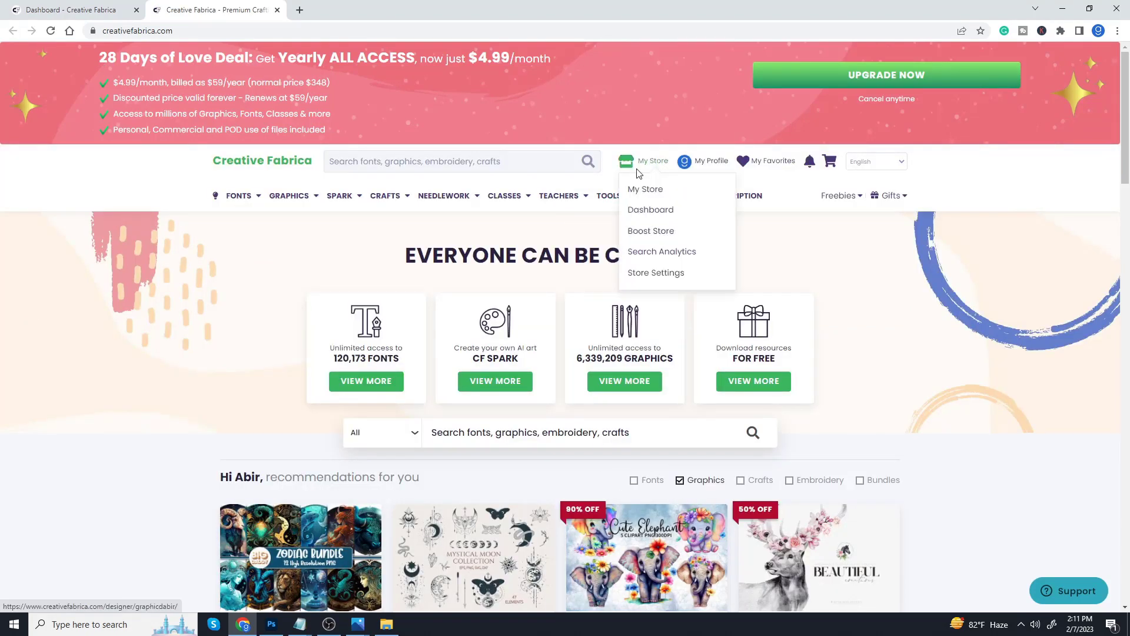
Step: Reload the designer store and open 'Dad You Are My Hero', now the newest listed product
{"action": "left_click", "coordinate": [656, 195]}
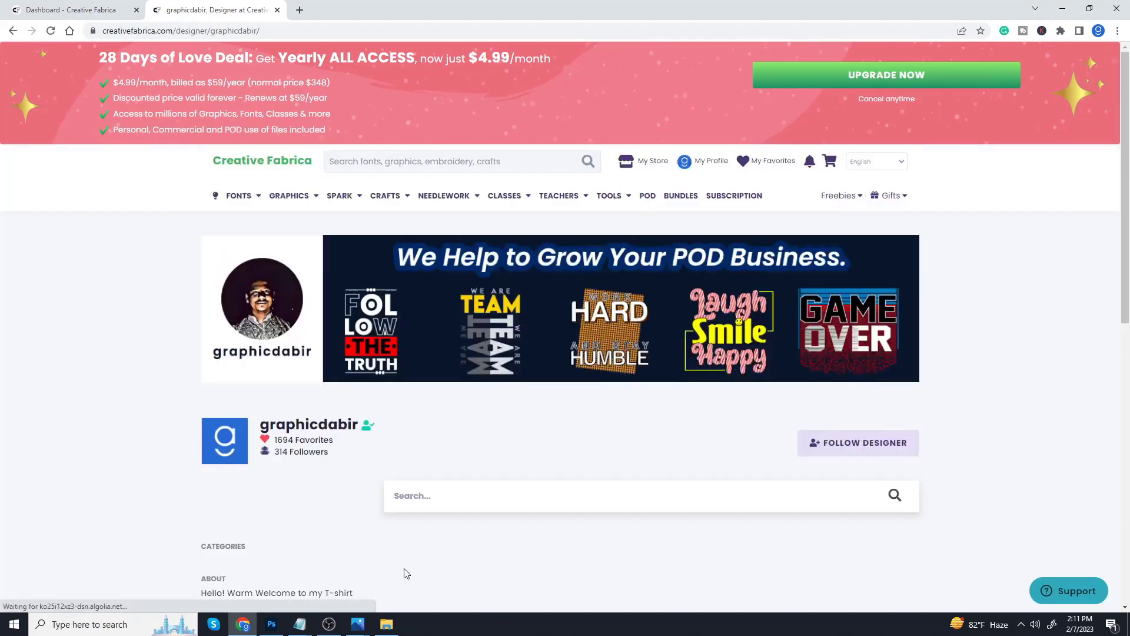
{"action": "scroll", "coordinate": [459, 492], "scroll_direction": "down", "scroll_amount": 3}
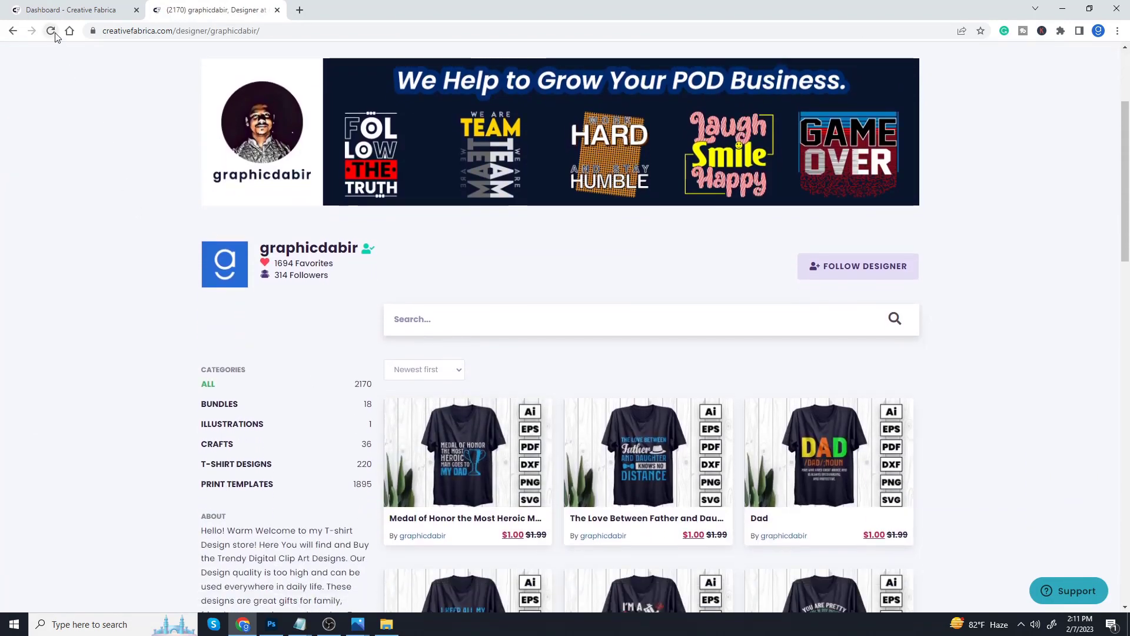
{"action": "left_click", "coordinate": [52, 31]}
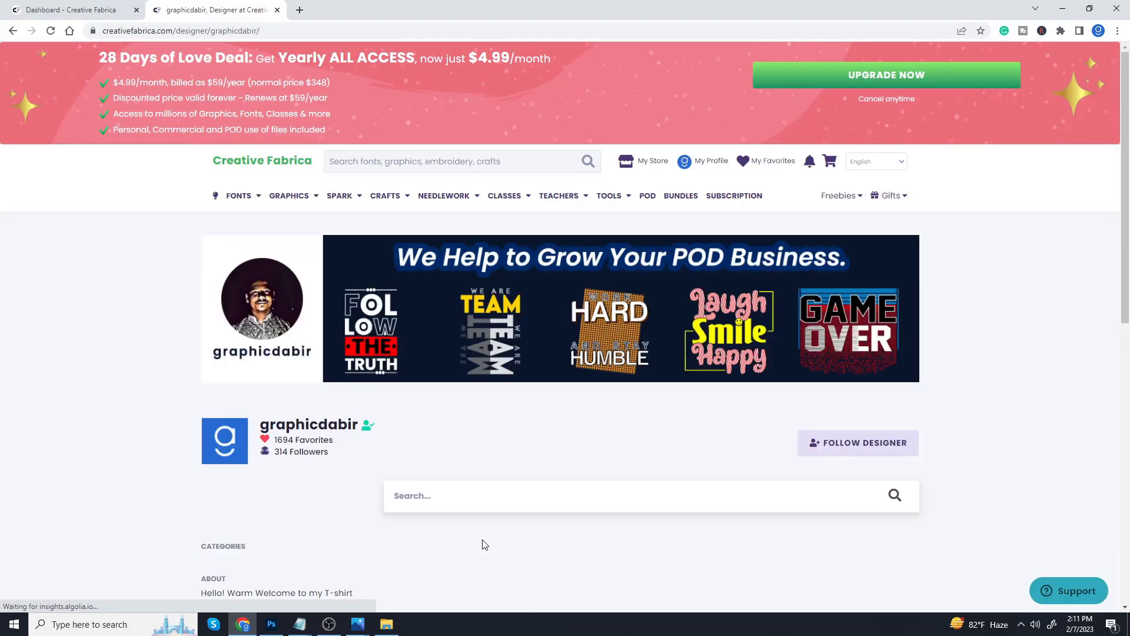
{"action": "scroll", "coordinate": [510, 528], "scroll_direction": "down", "scroll_amount": 4}
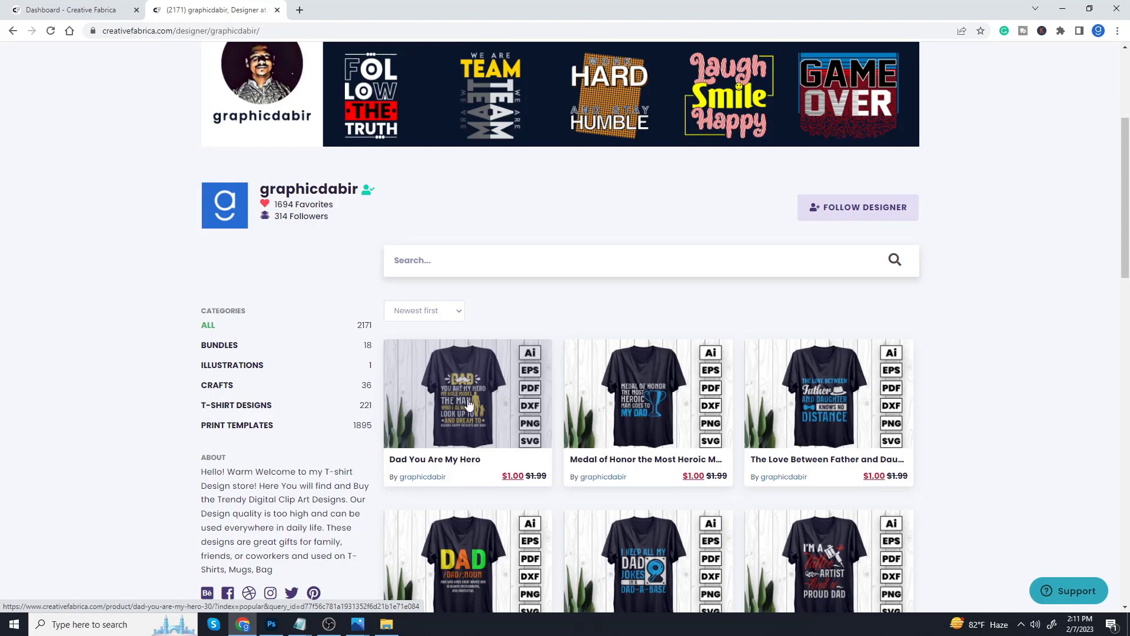
{"action": "left_click", "coordinate": [469, 405]}
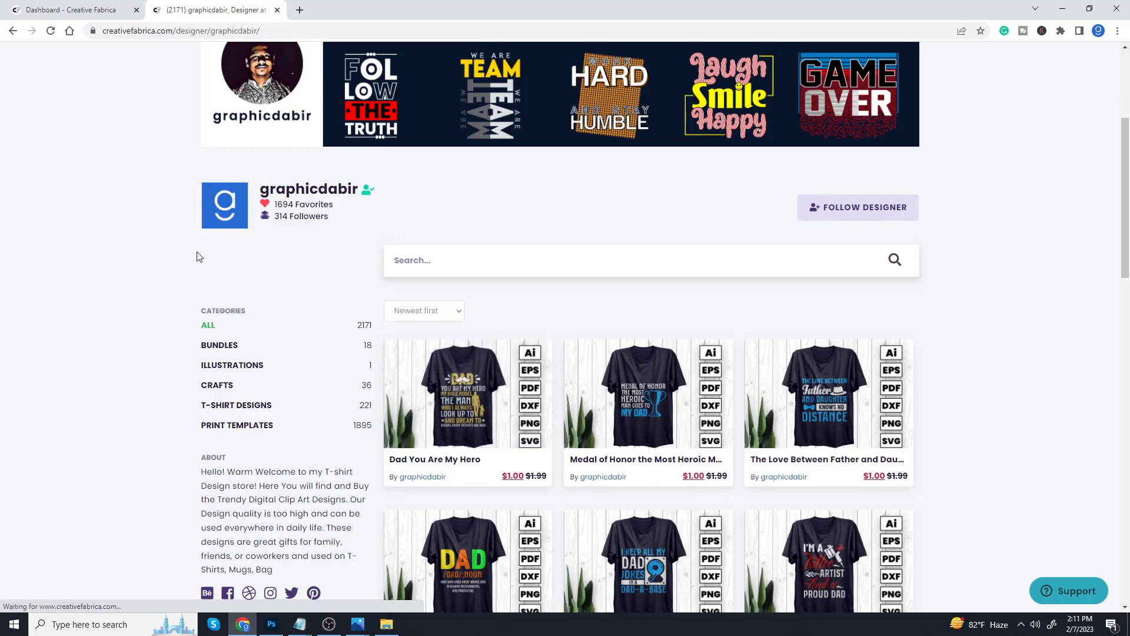